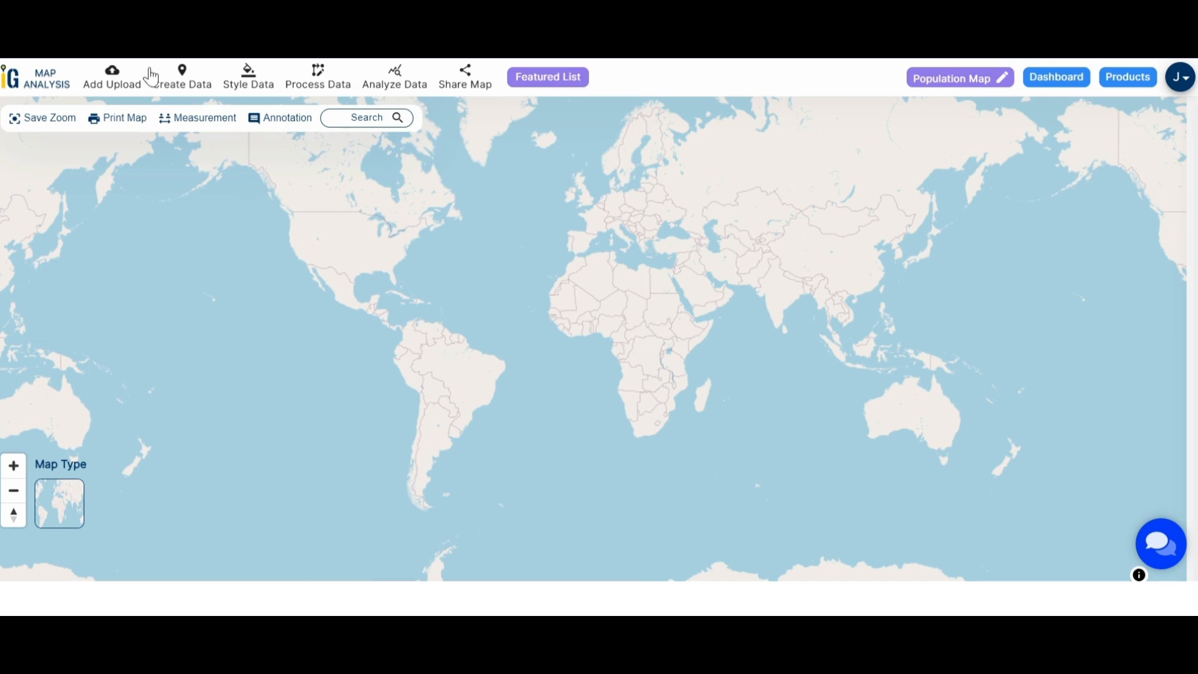
- Upload the four settlement_data_texas shapefile component files (DBF, PRJ, SHP, SHX) as a vector layer
left_click(122, 134)
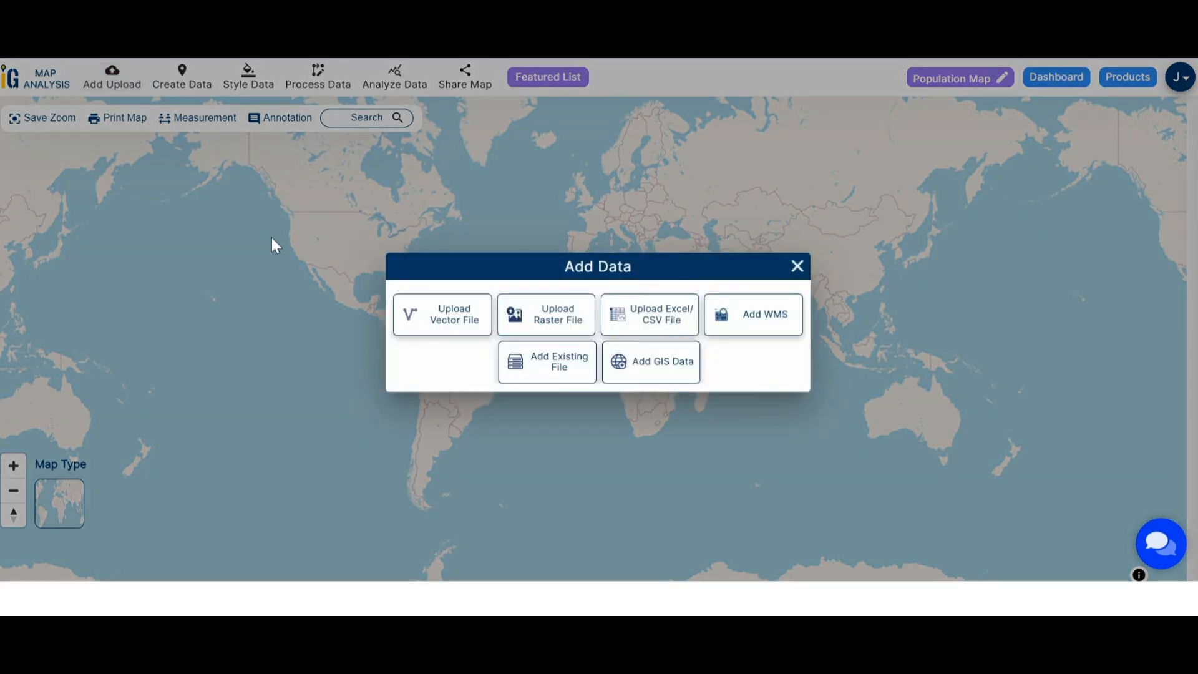
left_click(414, 330)
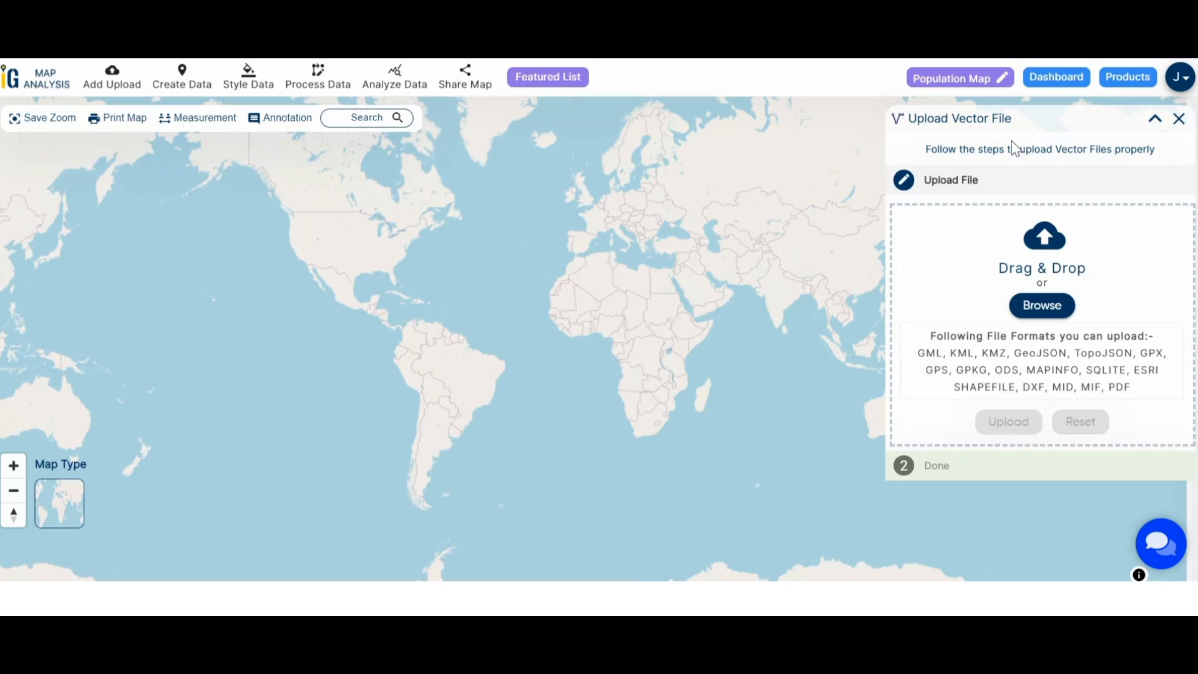
left_click(1039, 309)
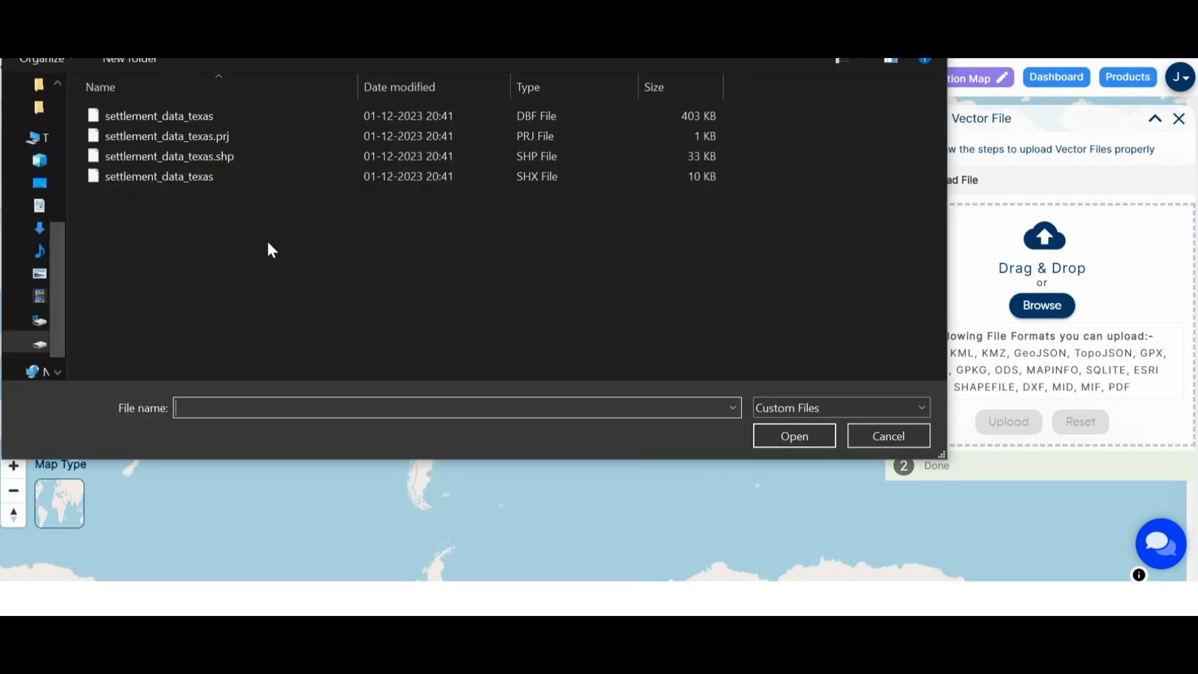
left_click_drag(267, 239, 284, 103)
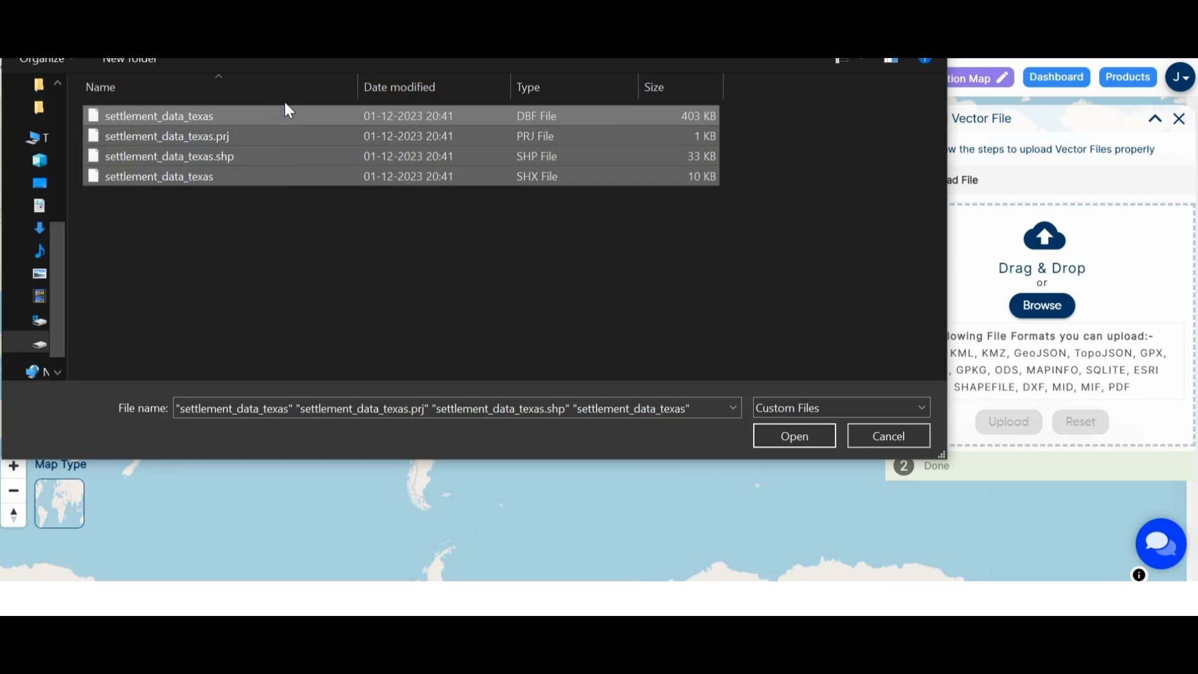
left_click(792, 440)
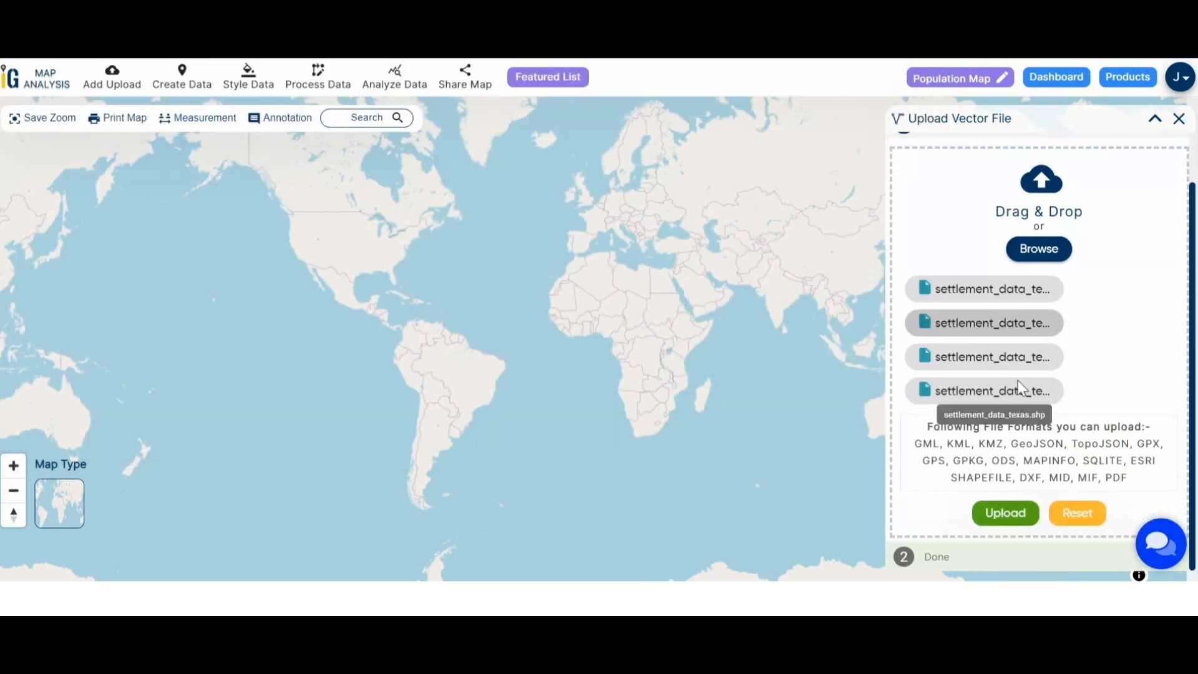
left_click(1001, 514)
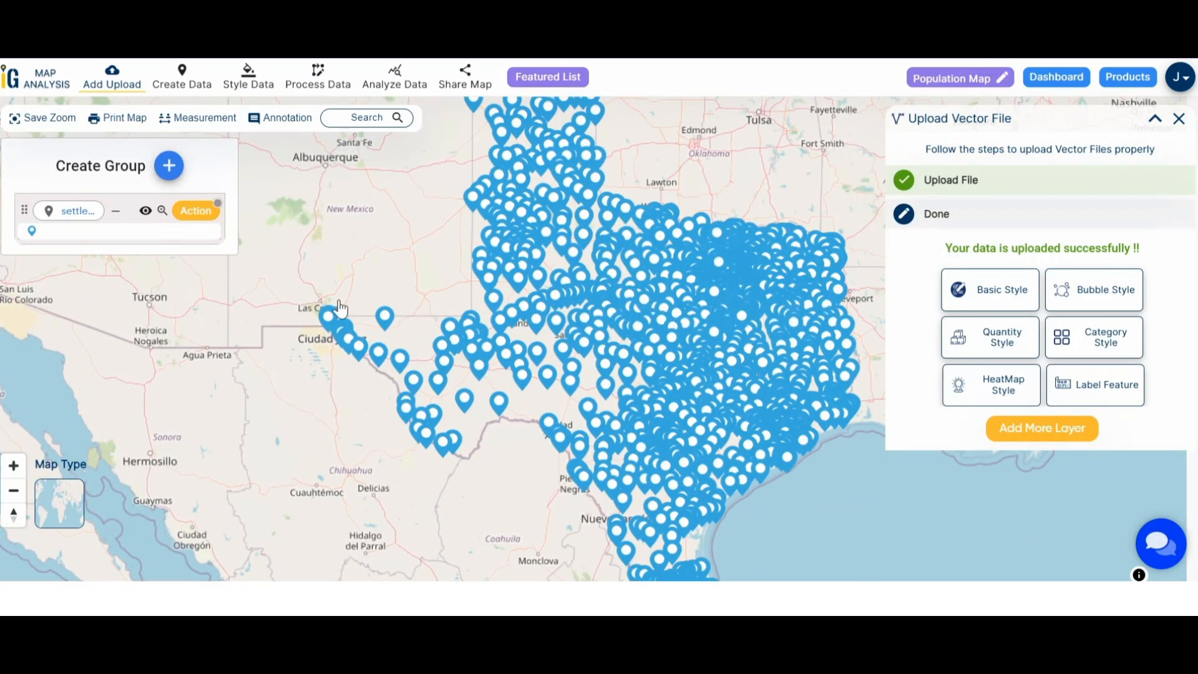
- Start a Bubble Style for the settlement_data_texas layer and choose Bubble Circle as its symbol type
scroll(374, 331, "down", 2)
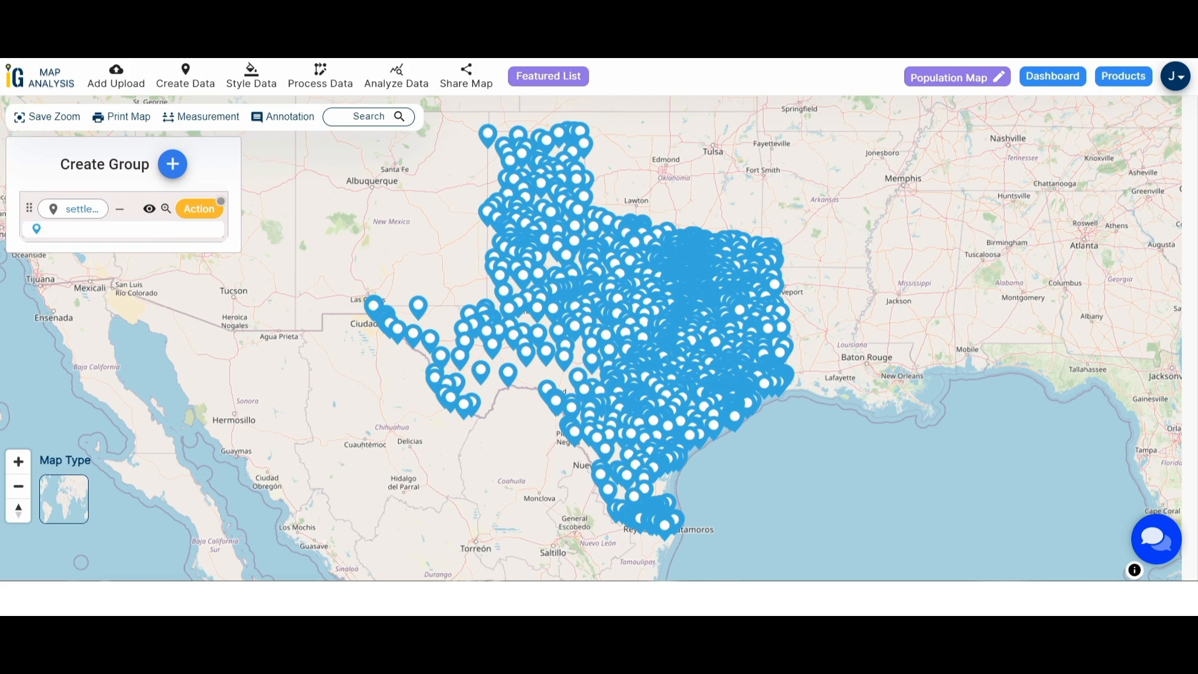
left_click(252, 80)
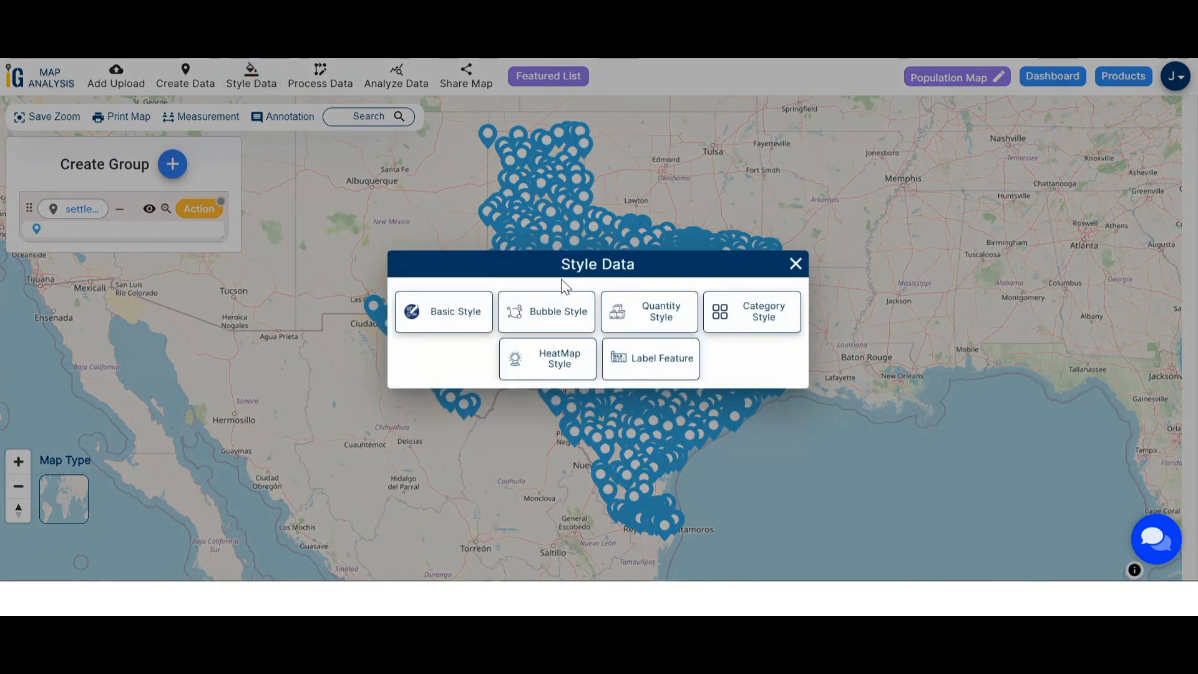
left_click(560, 313)
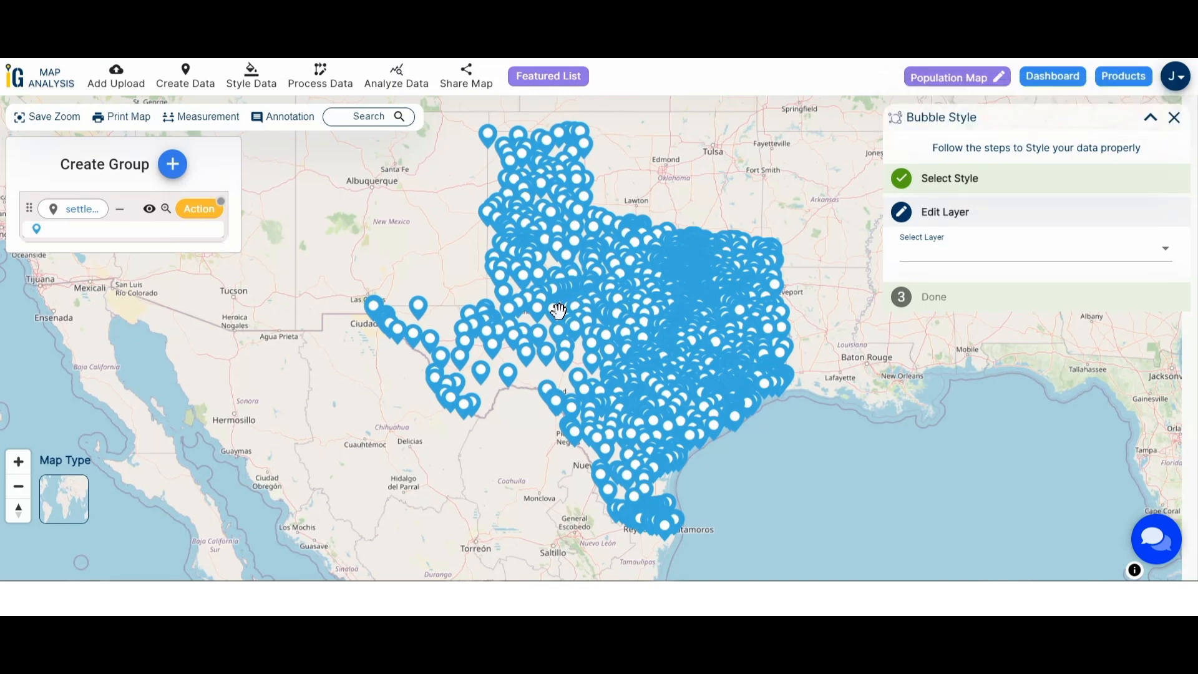
left_click(918, 251)
left_click(924, 273)
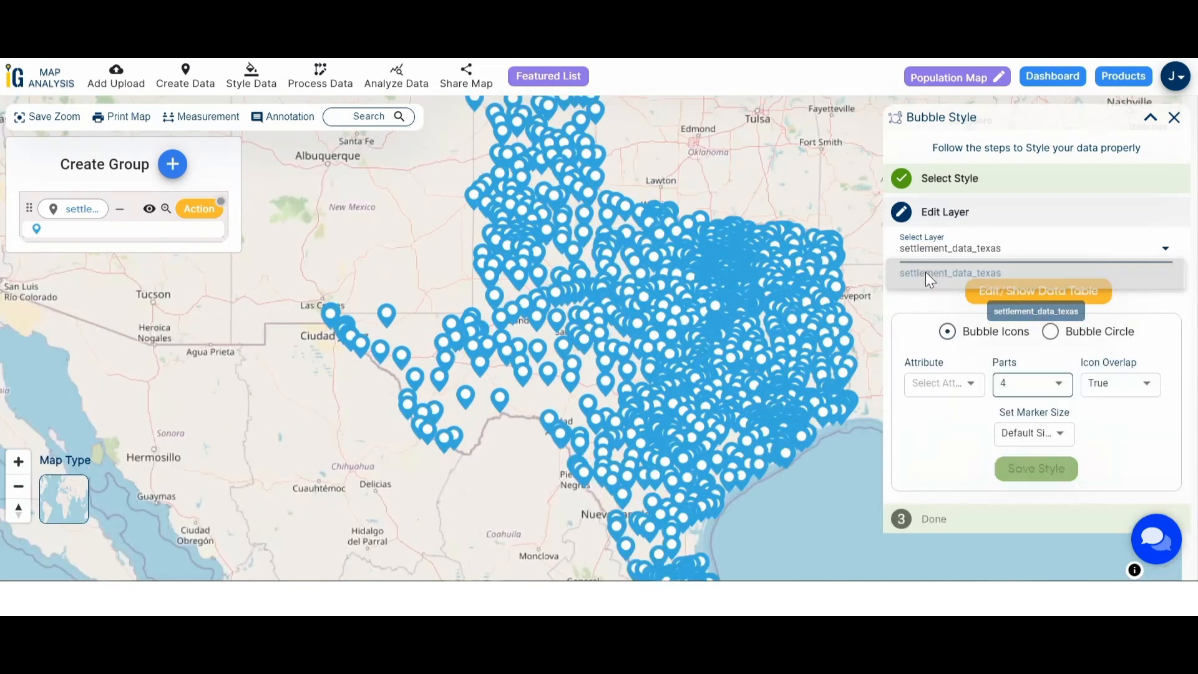
left_click(1083, 333)
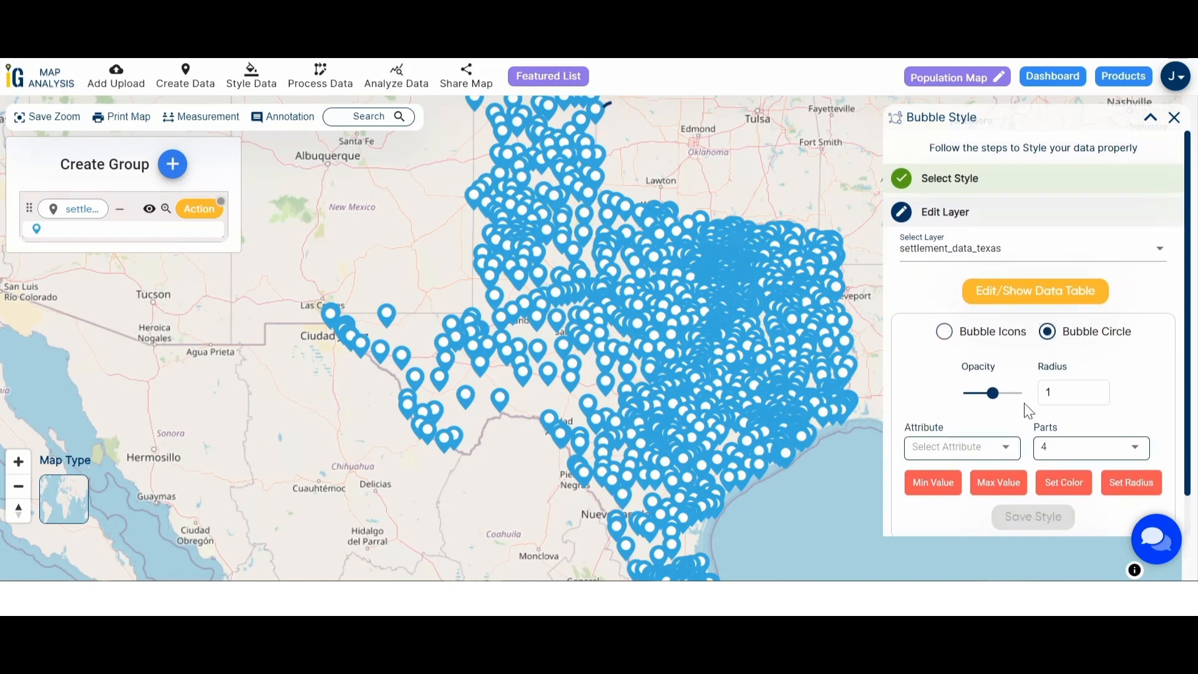
- Base the bubble circles on the population attribute and divide them into 5 parts
left_click(965, 446)
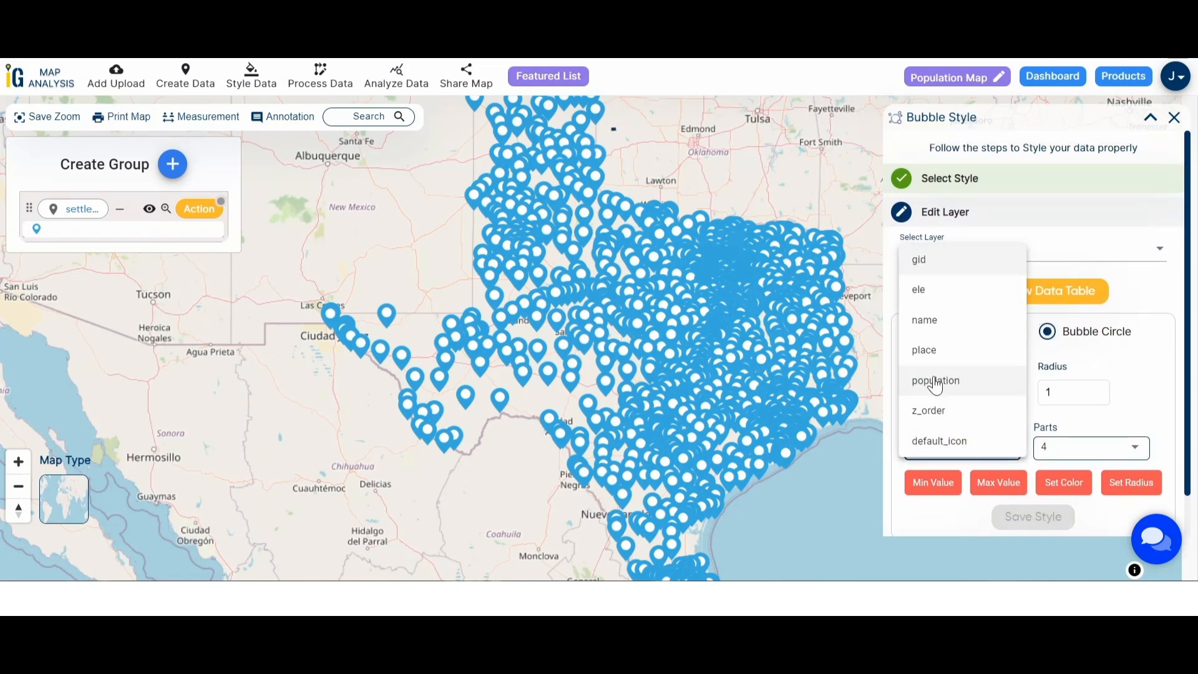
left_click(935, 381)
scroll(974, 430, "down", 3)
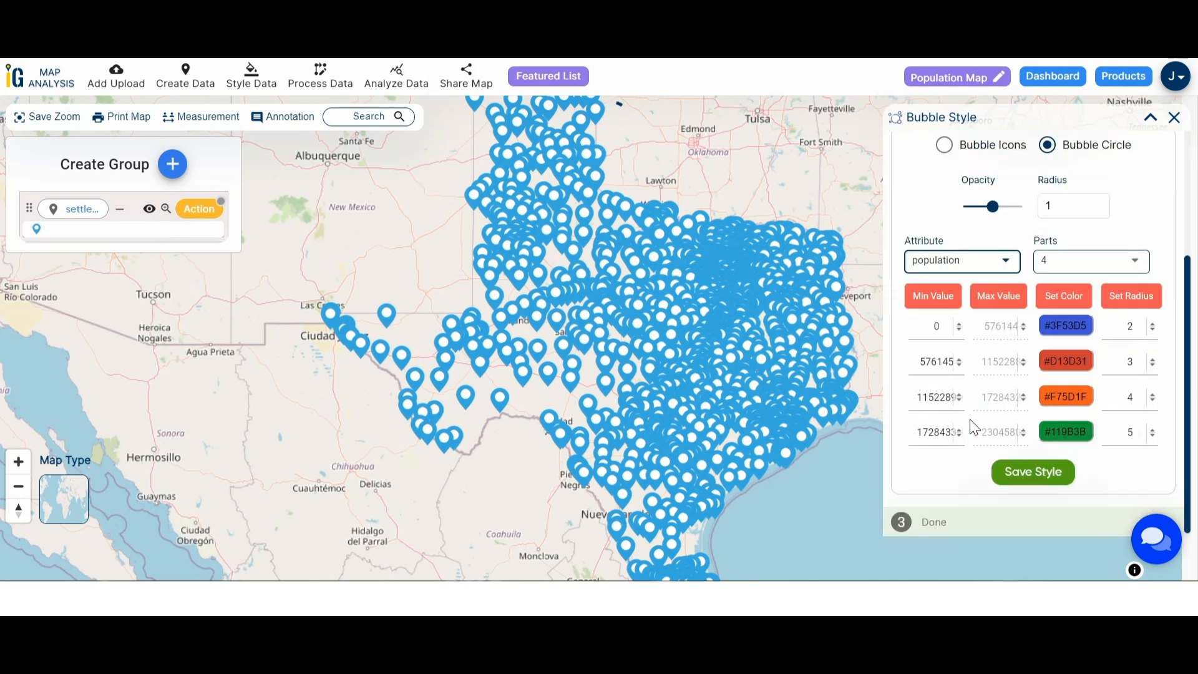
left_click(1069, 261)
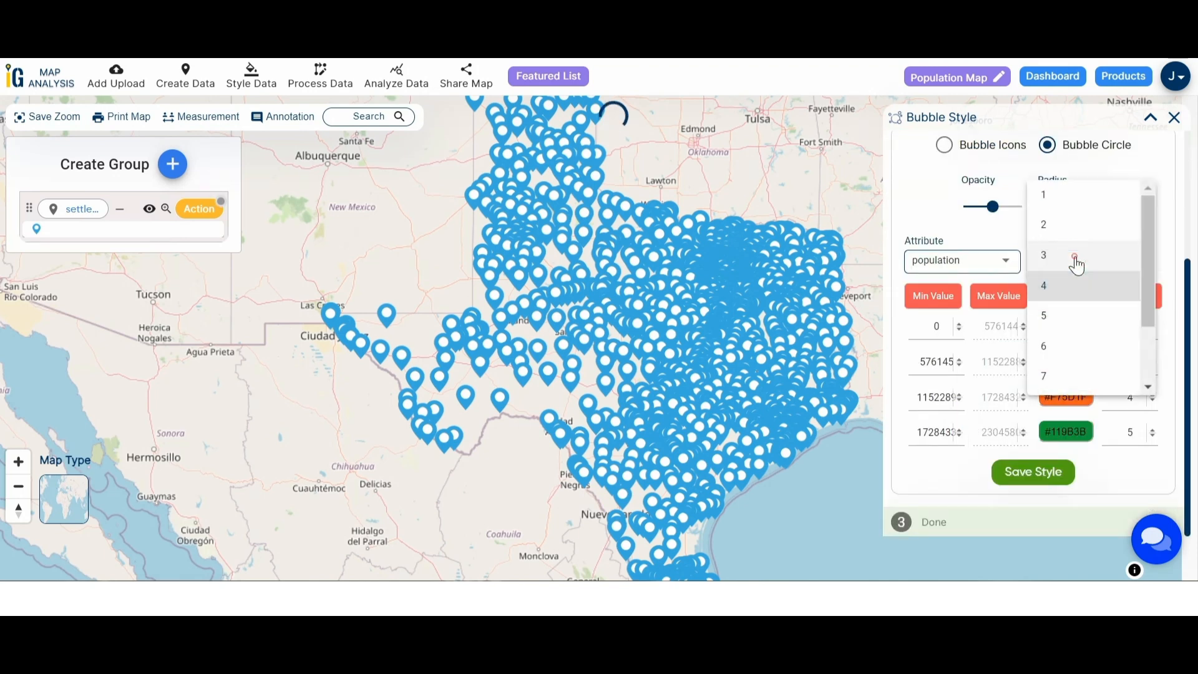
left_click(1040, 319)
- Set the minimum values of the second to fifth population classes to 500, 1000, 2500 and 5000, and save the style
left_click_drag(920, 361, 972, 368)
type("500")
double_click(928, 397)
type("1000")
left_click_drag(916, 433, 981, 430)
type("2500")
left_click_drag(919, 473, 1120, 462)
type("5000")
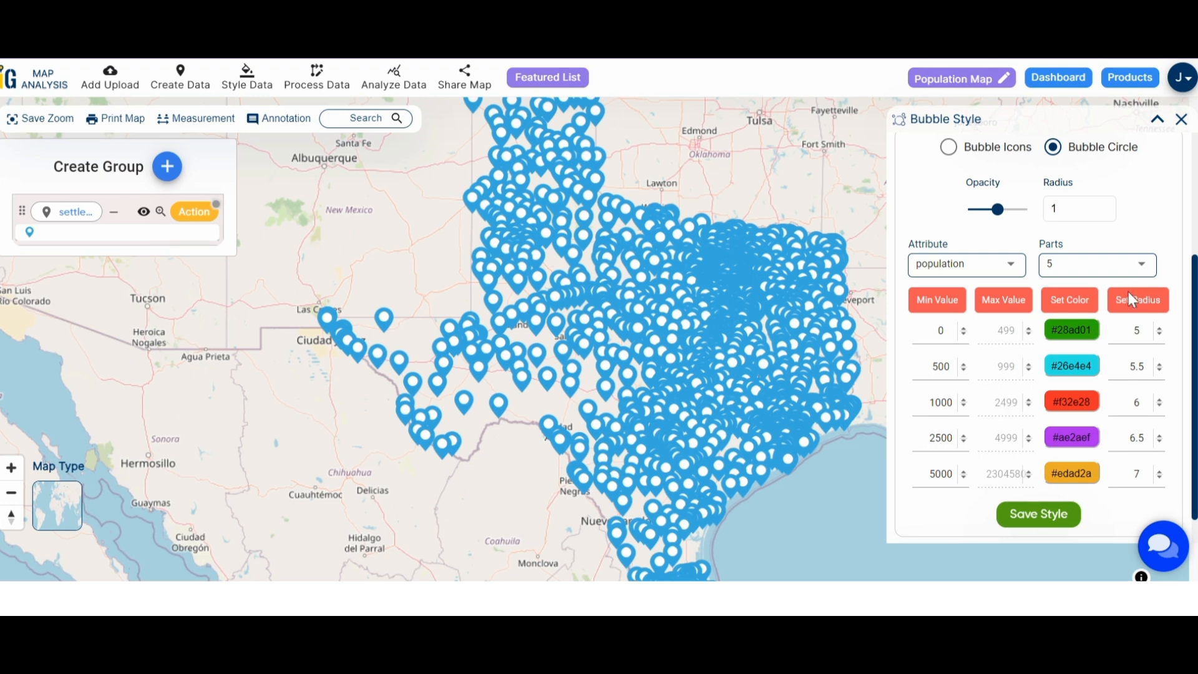
left_click(1056, 524)
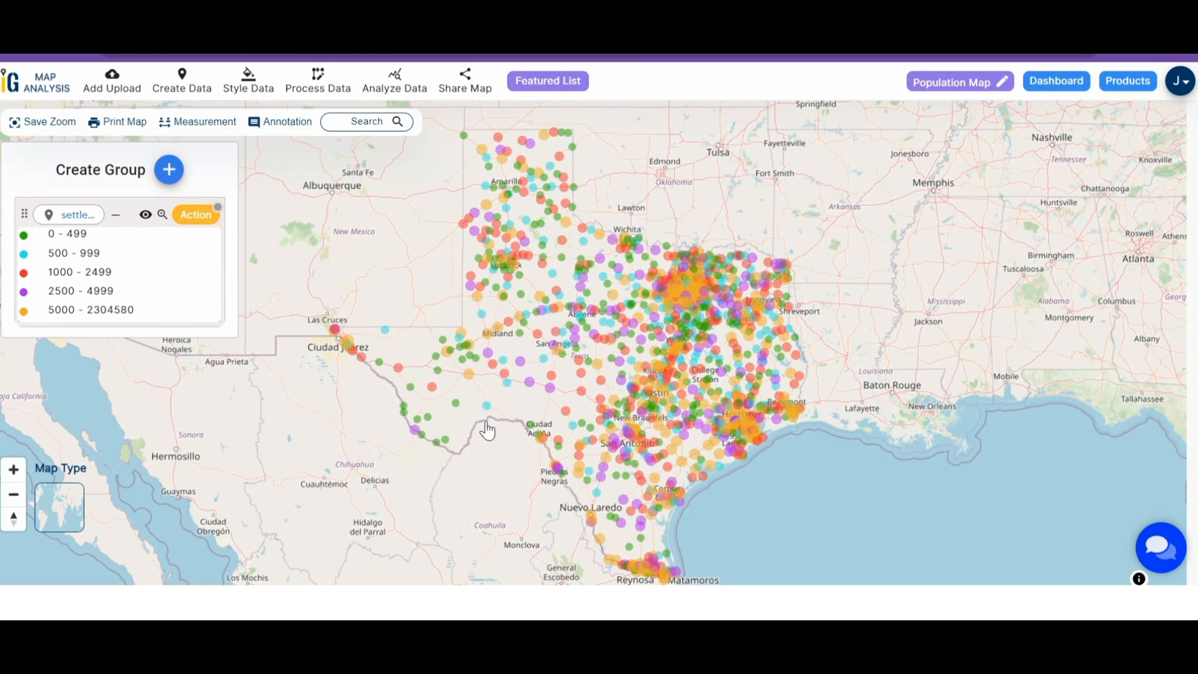
- Set up a Proximity Analysis on all features of the settlement_data_texas layer and proceed to the custom filters
scroll(488, 305, "down", 1)
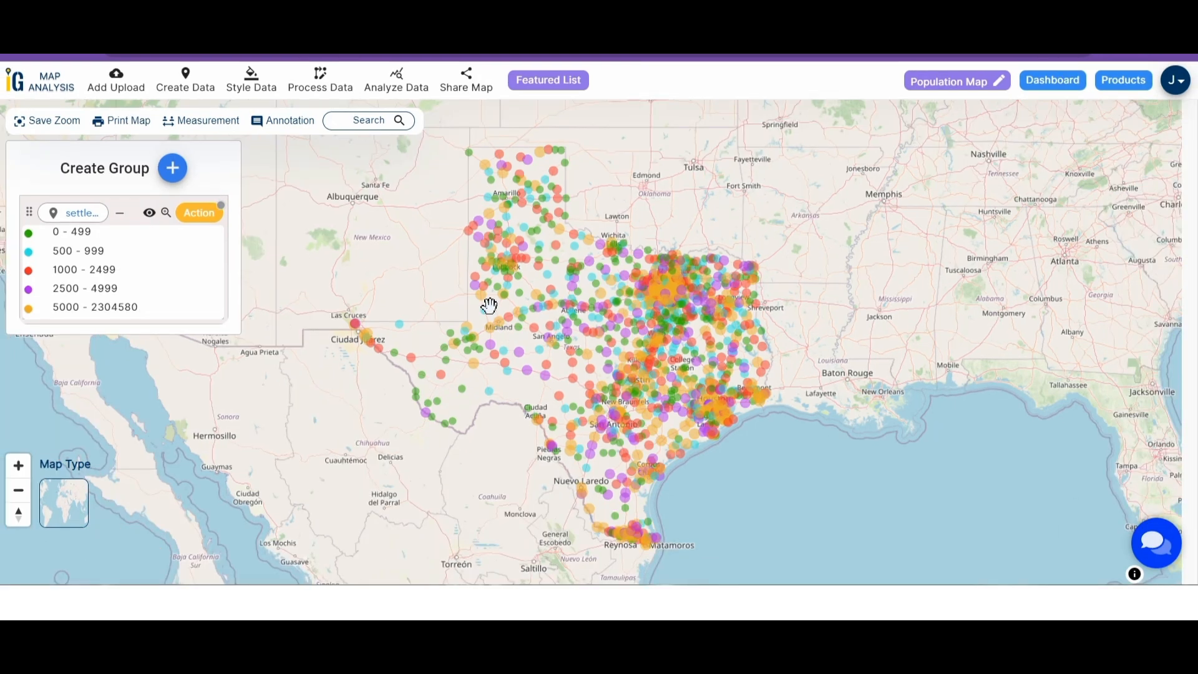
left_click(381, 97)
left_click(1060, 236)
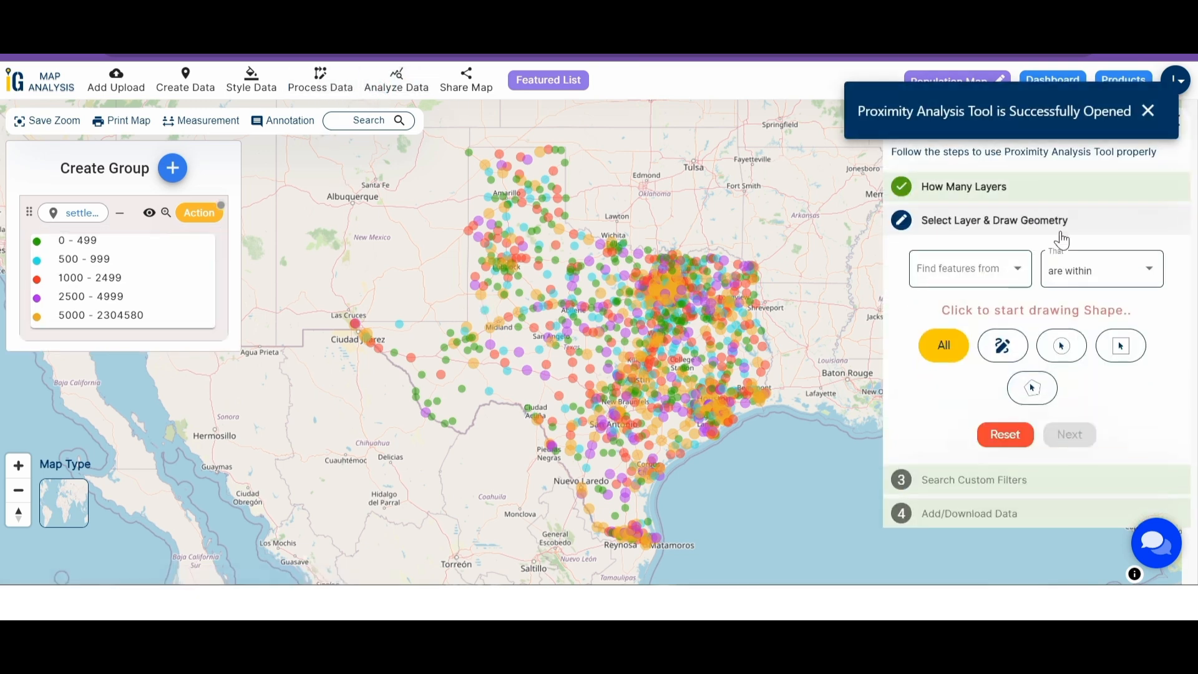
left_click(991, 272)
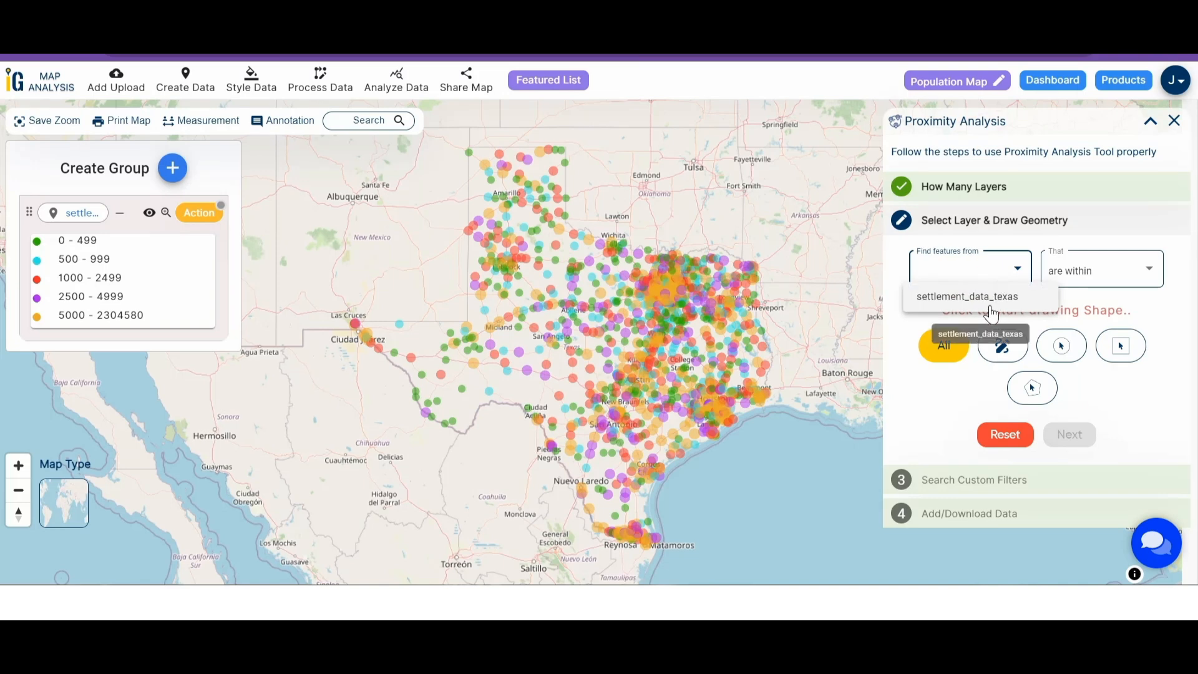
left_click(992, 304)
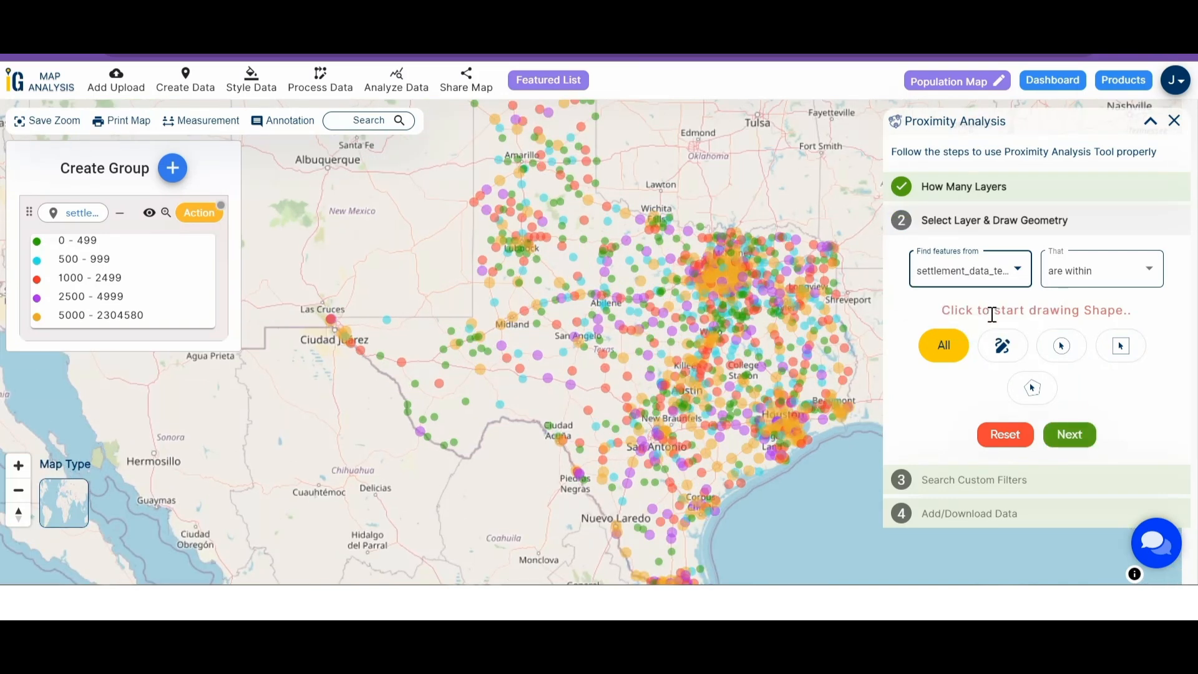
left_click(1070, 437)
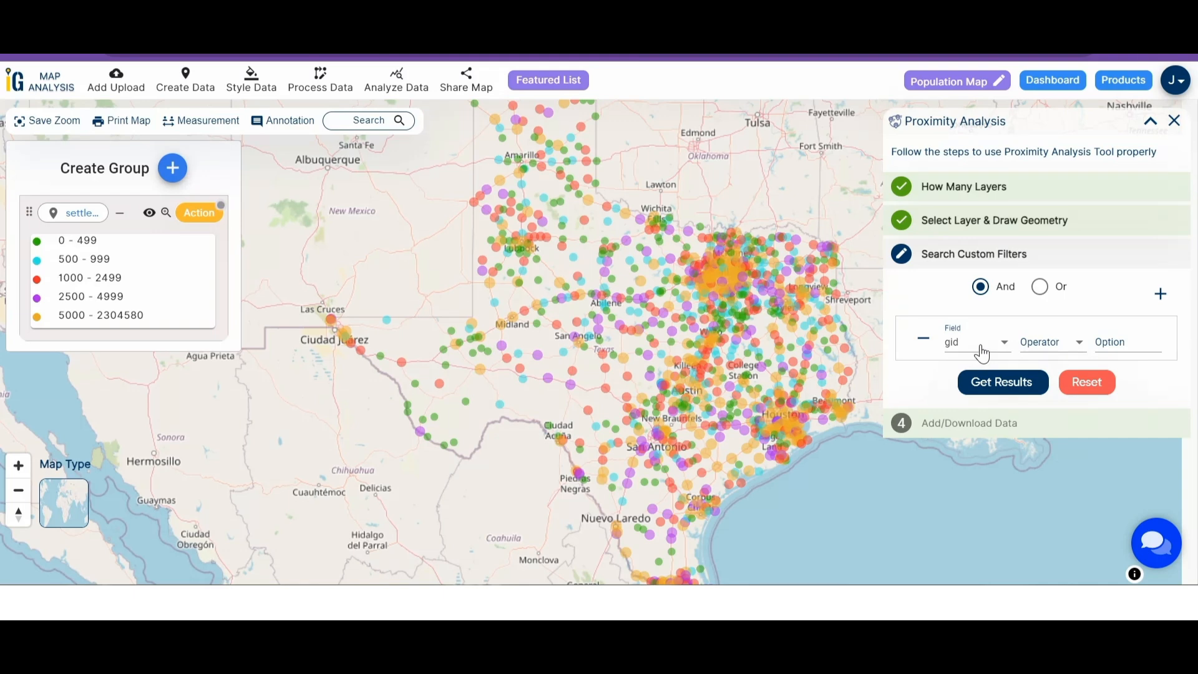
- Filter the settlements with the condition place = city and publish the results as a layer on the map
left_click(981, 349)
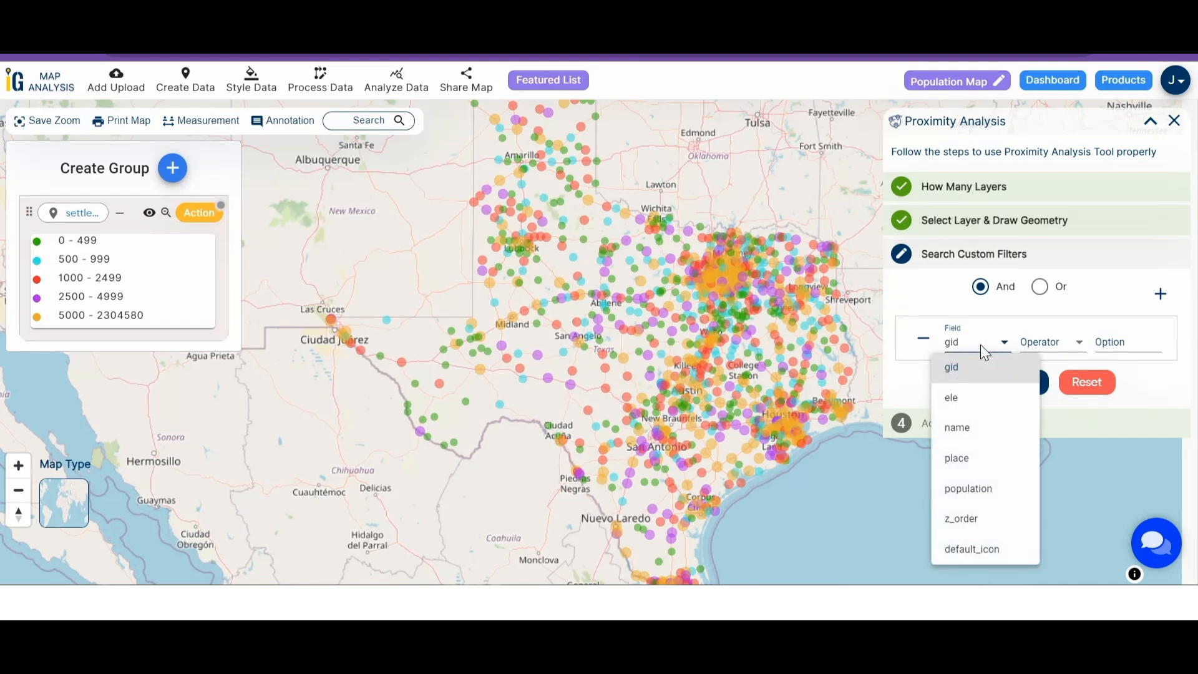
left_click(968, 465)
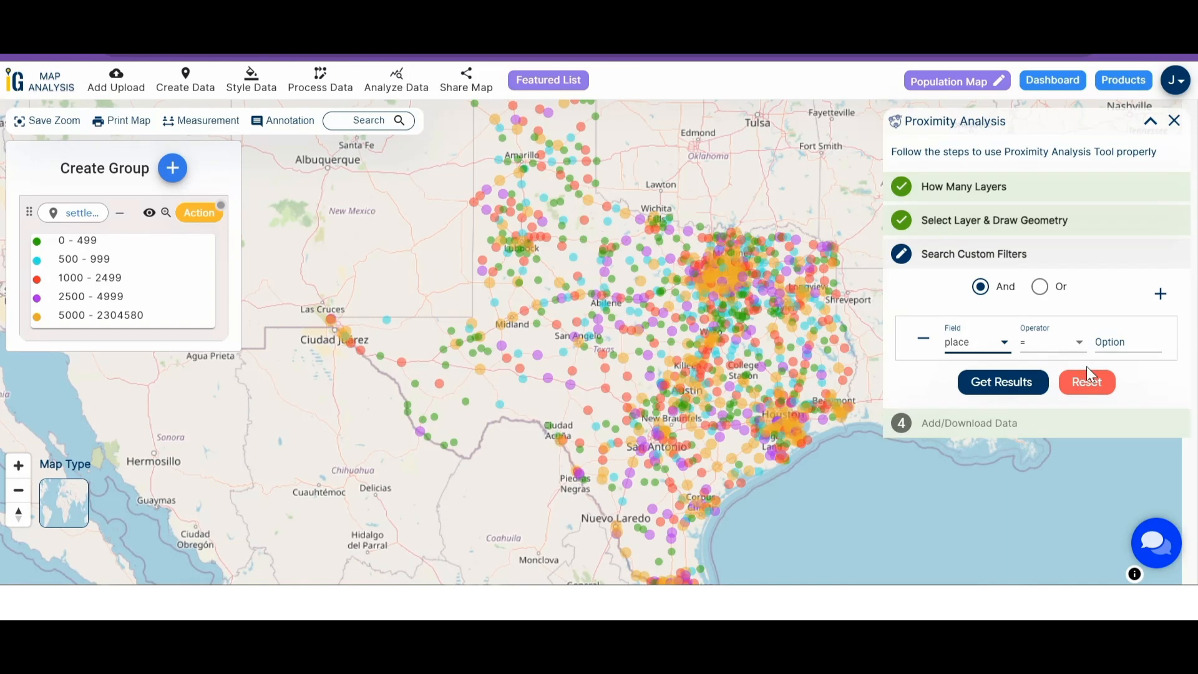
left_click(1122, 347)
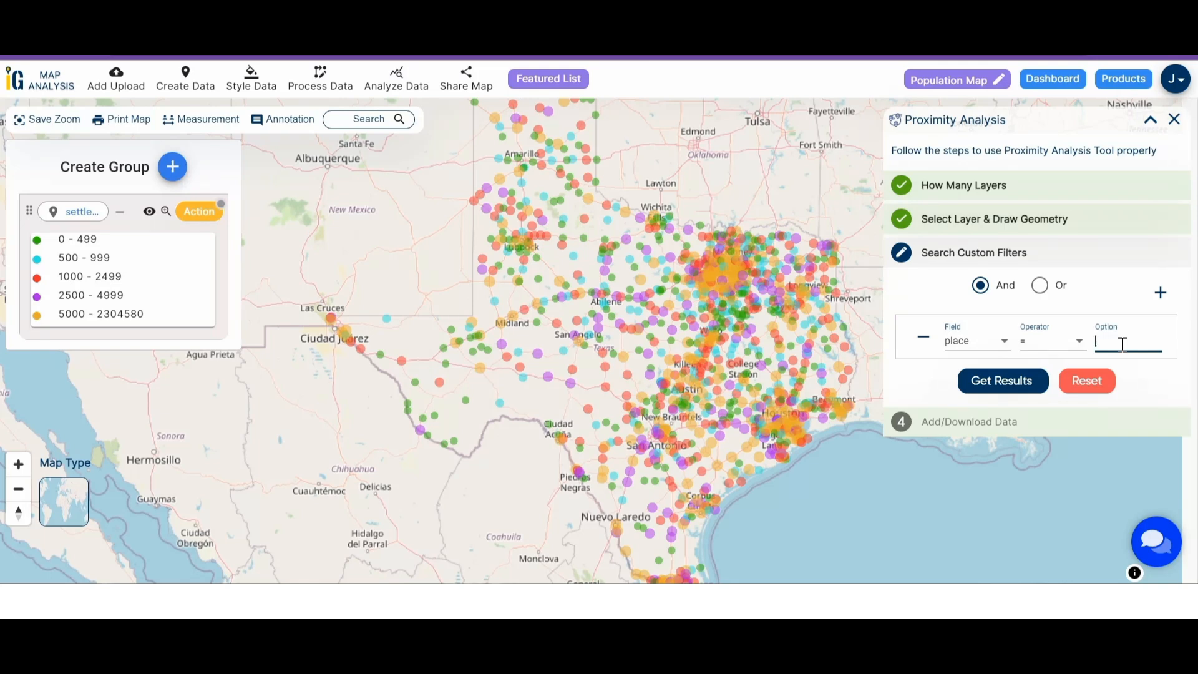
type("city")
left_click(1004, 390)
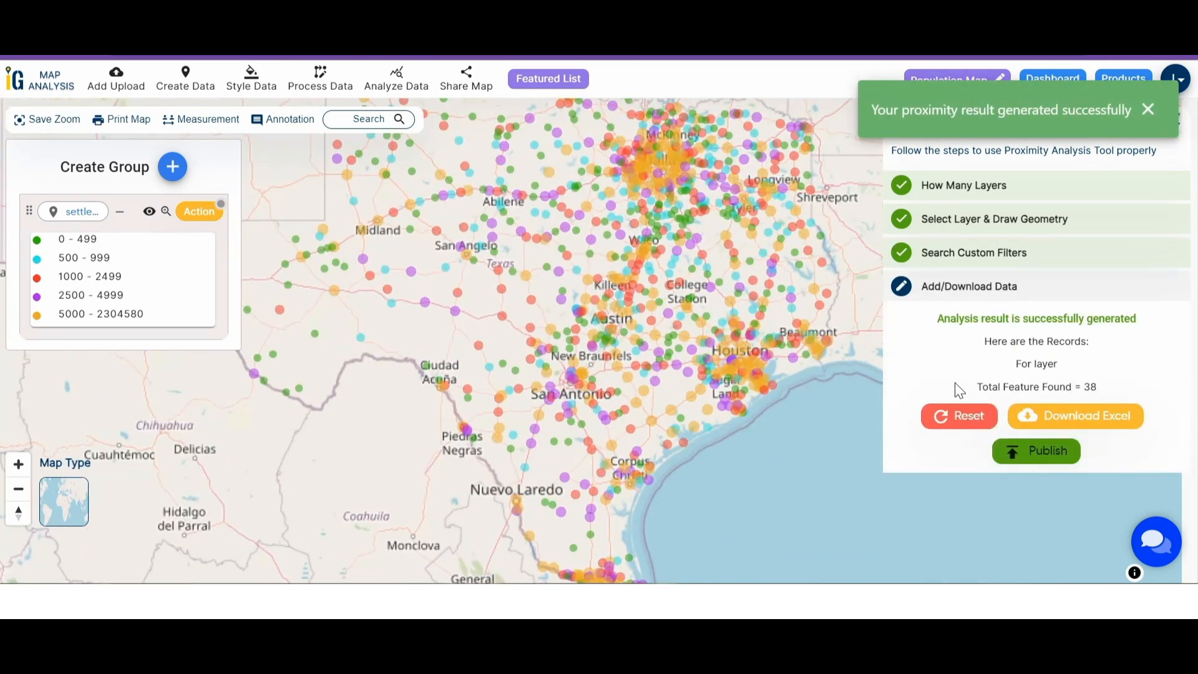
scroll(409, 359, "down", 1)
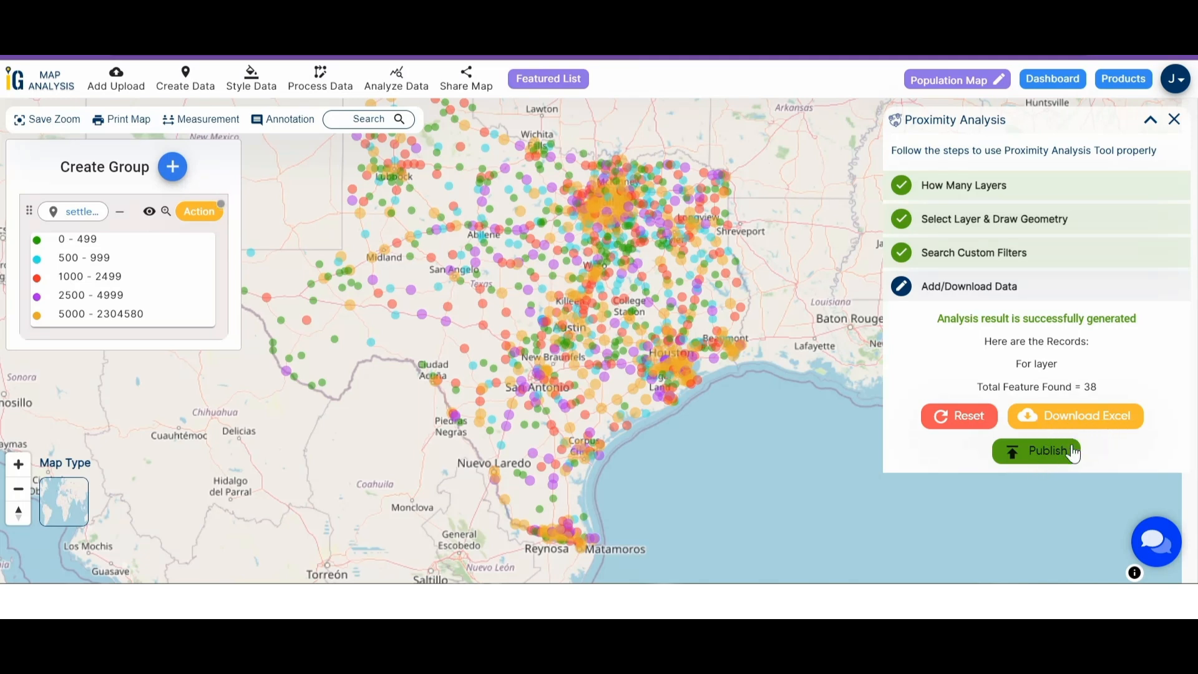
left_click(1046, 460)
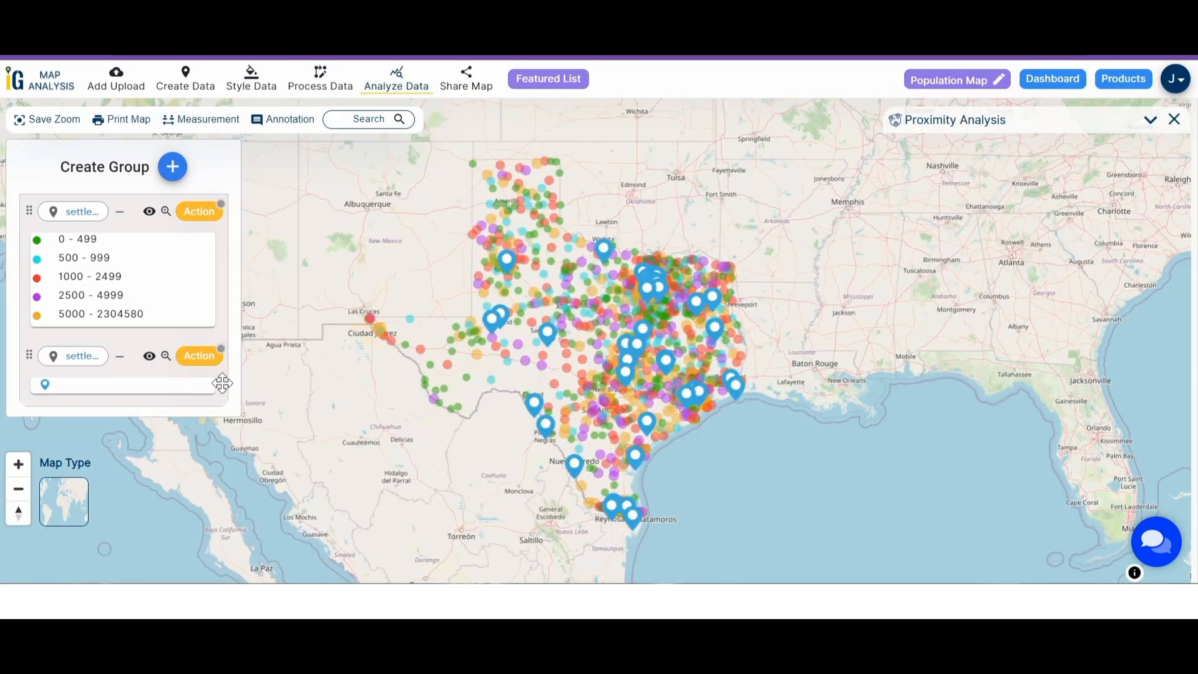
- Restyle the filtered settlements layer as circles with radius 4.5, save the style and close the styling tool
left_click(209, 355)
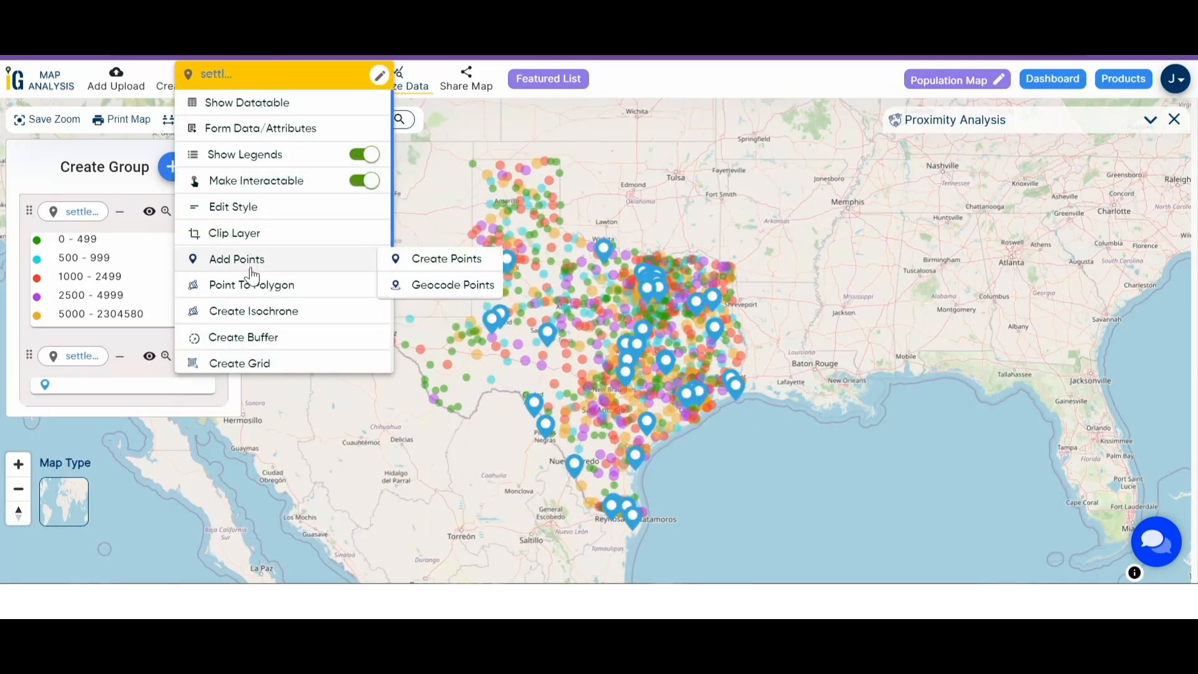
mouse_move(255, 214)
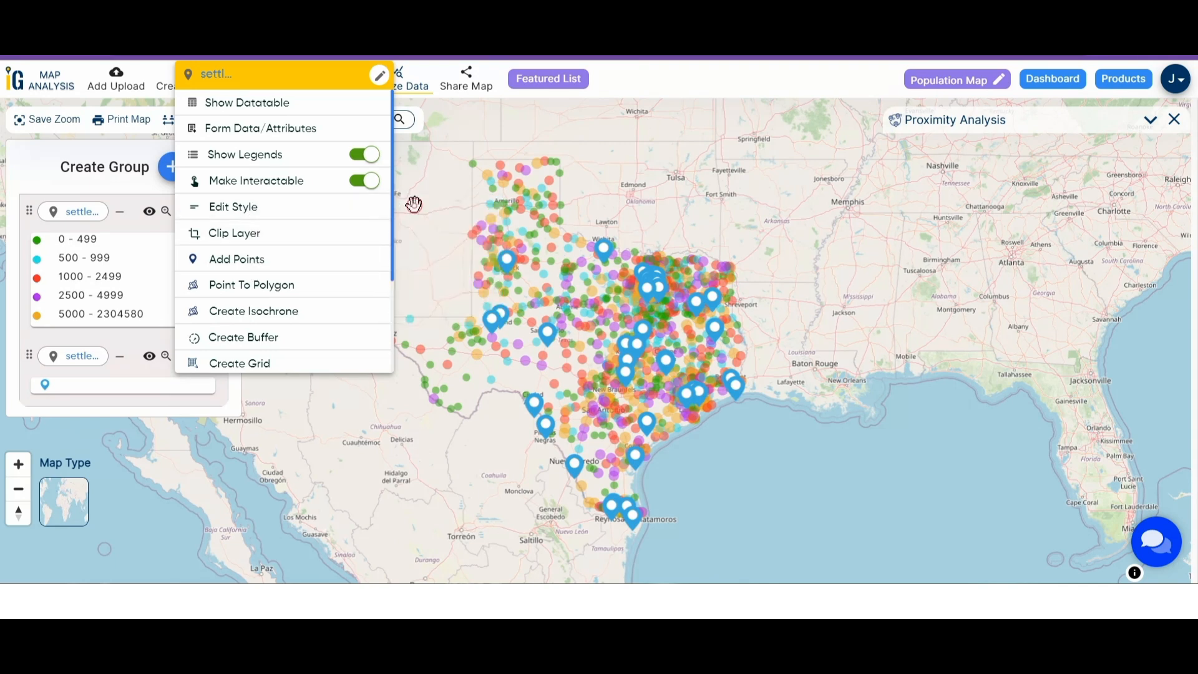
left_click(416, 207)
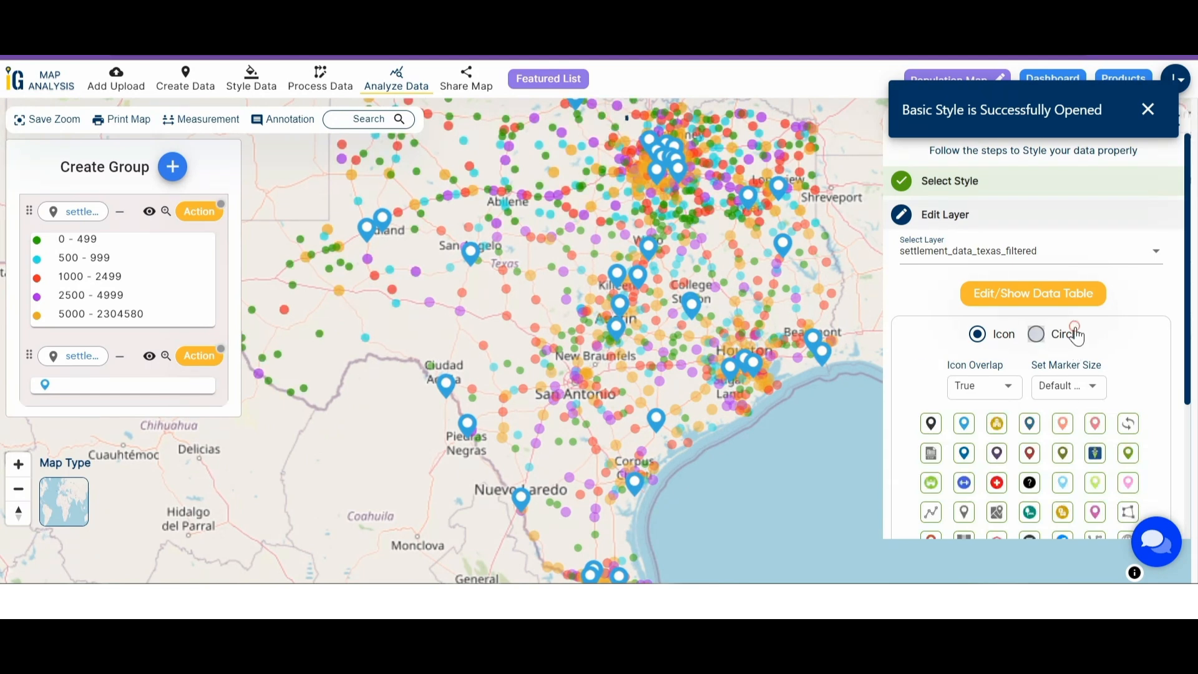
left_click(1059, 335)
left_click(1086, 400)
key("BackSpace")
type("4.5")
left_click(1025, 444)
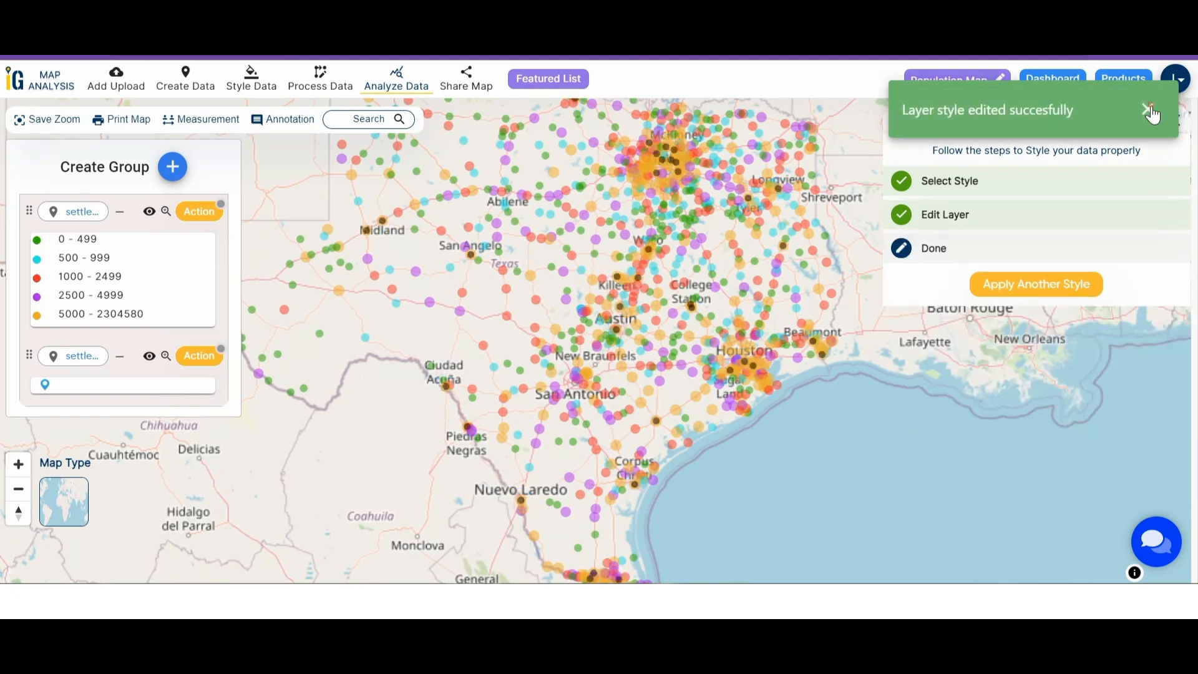
left_click(1151, 112)
left_click(1150, 121)
- Open the export options of the settlement_data_texas_filtered layer and show the available file formats
scroll(683, 269, "down", 1)
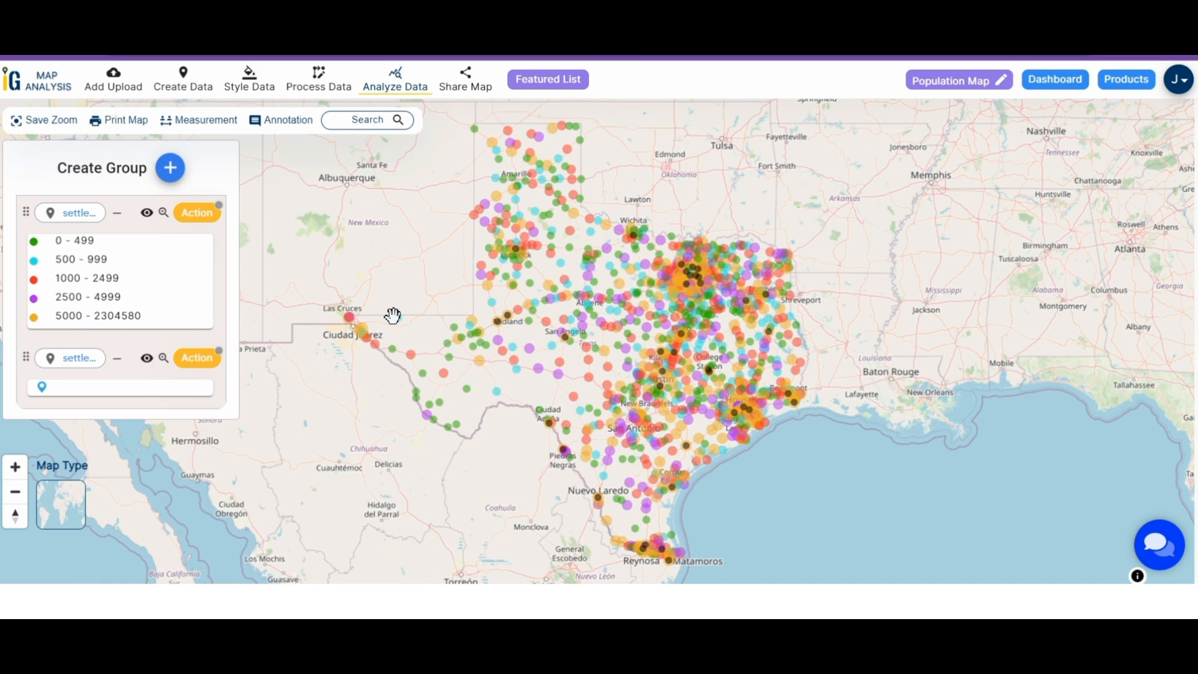
left_click(197, 357)
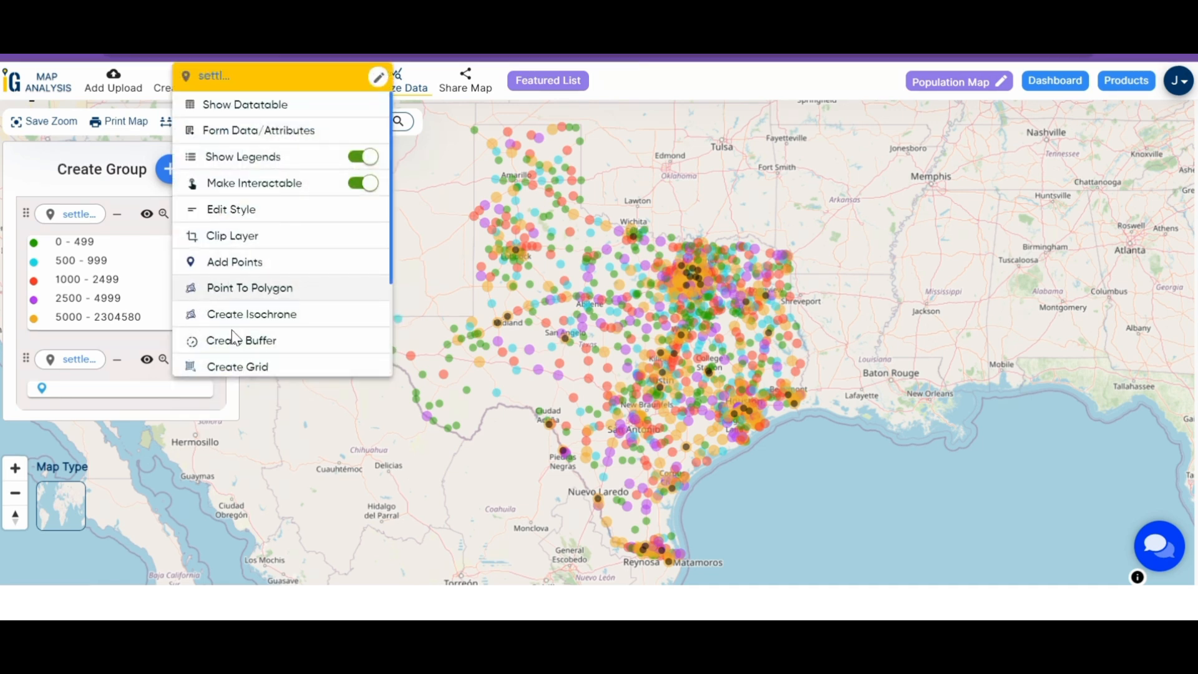
scroll(218, 299, "down", 3)
left_click(243, 309)
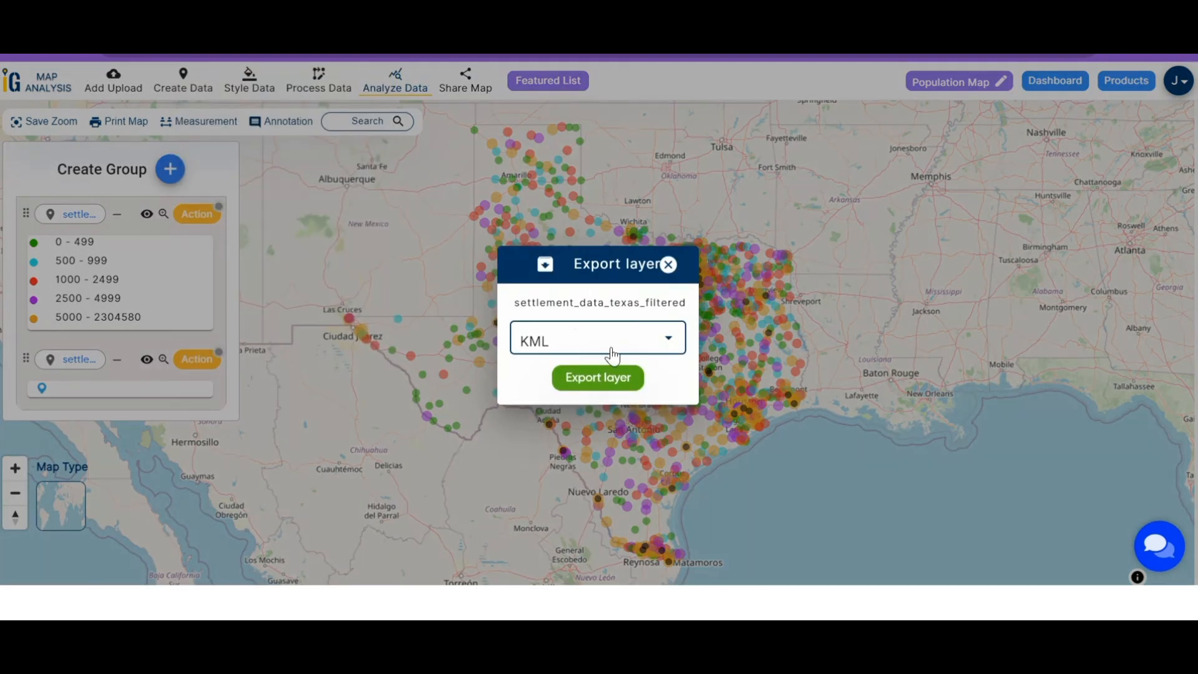
left_click(610, 349)
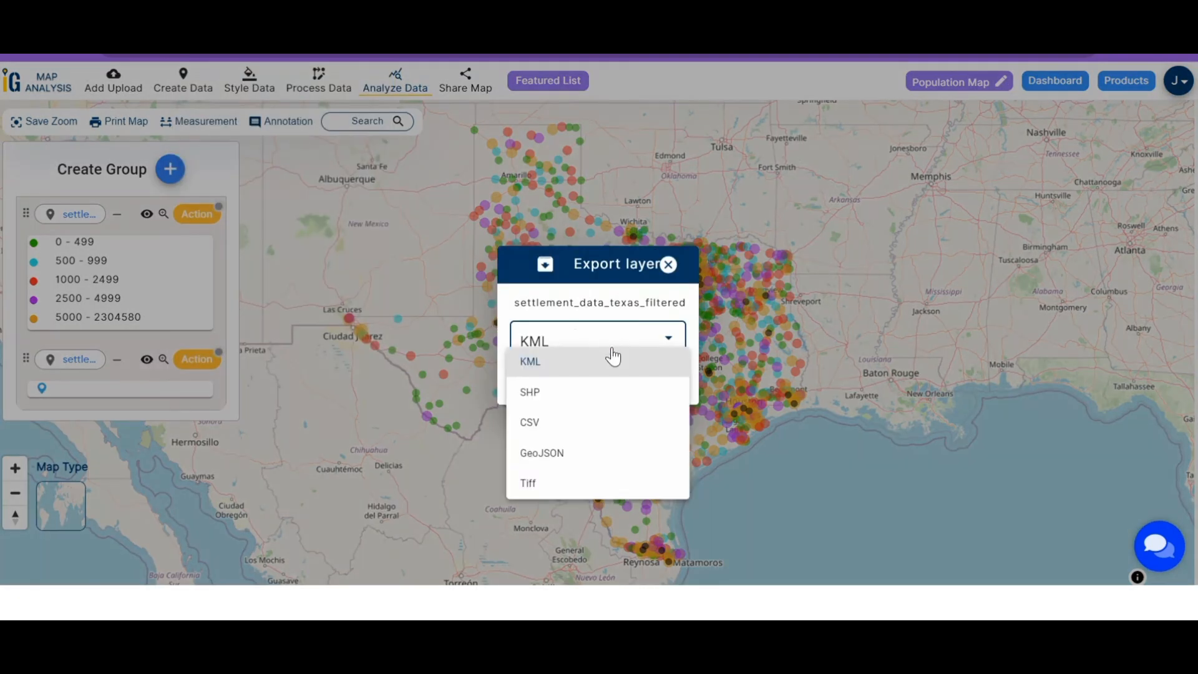